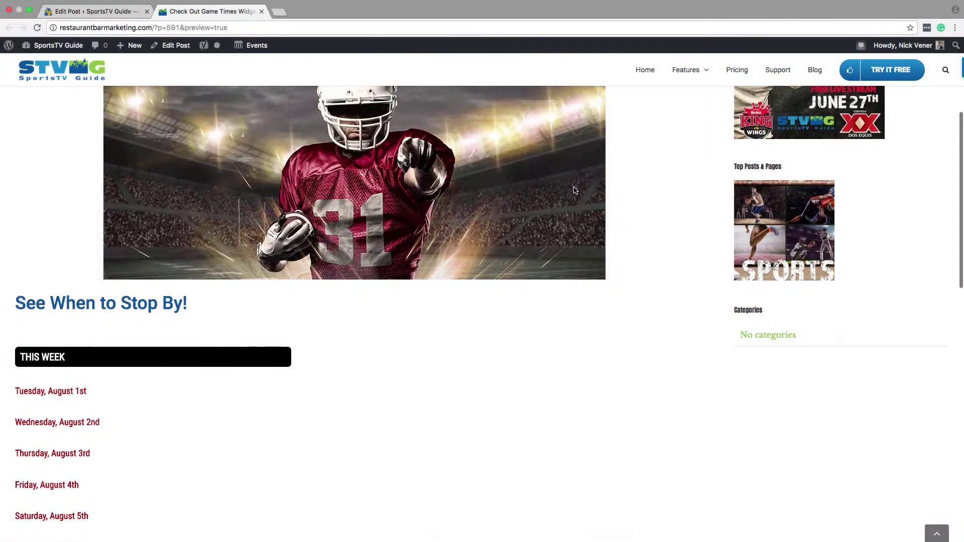
Expand Friday, August 4th in the previewed schedule and scroll through its games.
scroll(575, 190, down, 3)
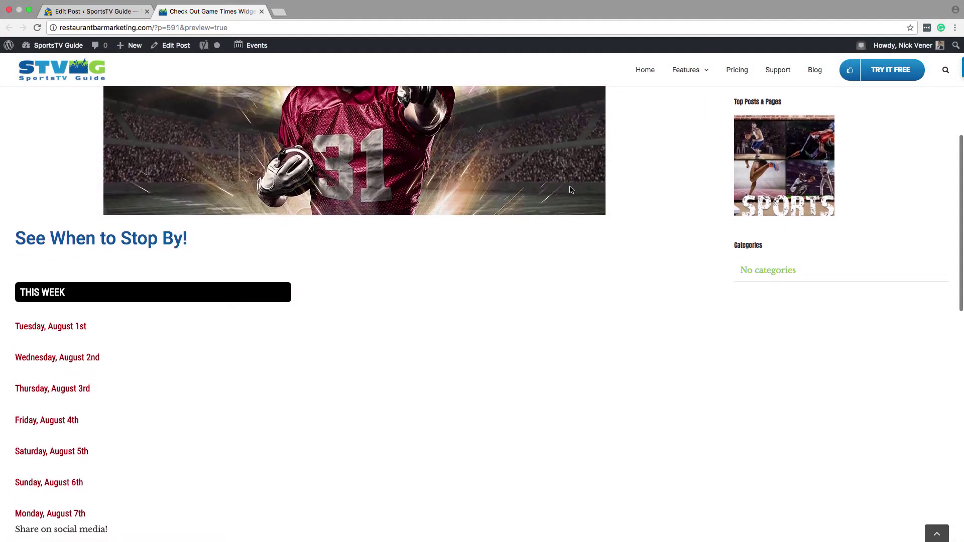
scroll(193, 275, down, 2)
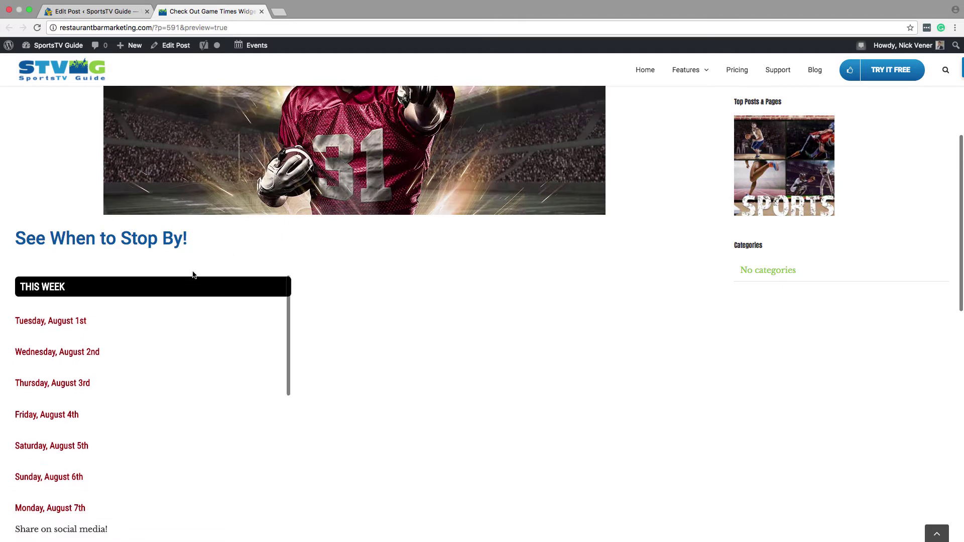
scroll(166, 307, down, 3)
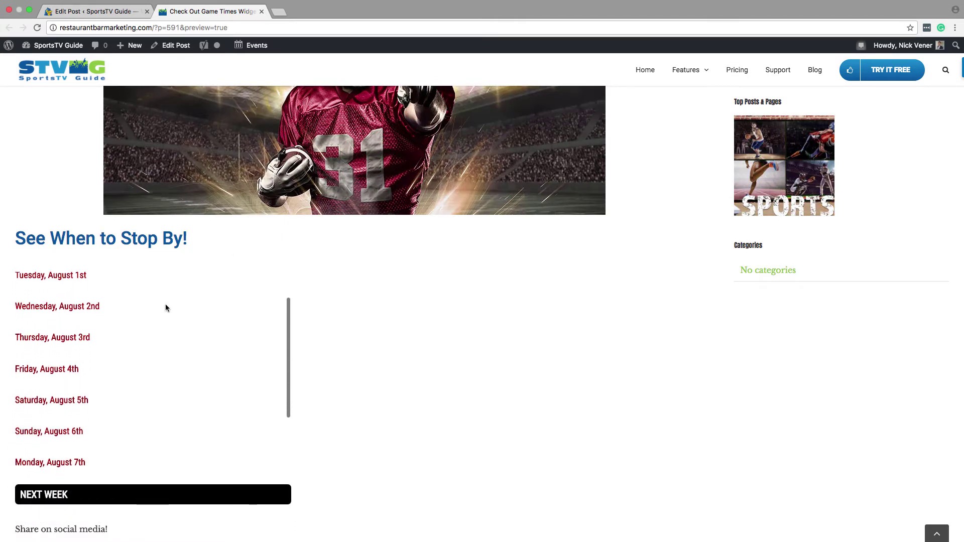
click(54, 370)
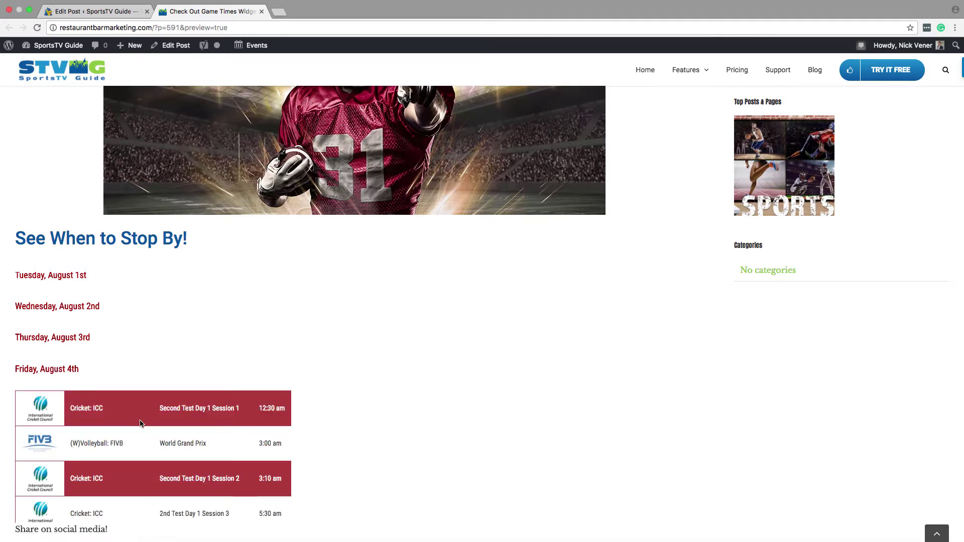
scroll(139, 423, down, 5)
scroll(140, 423, down, 10)
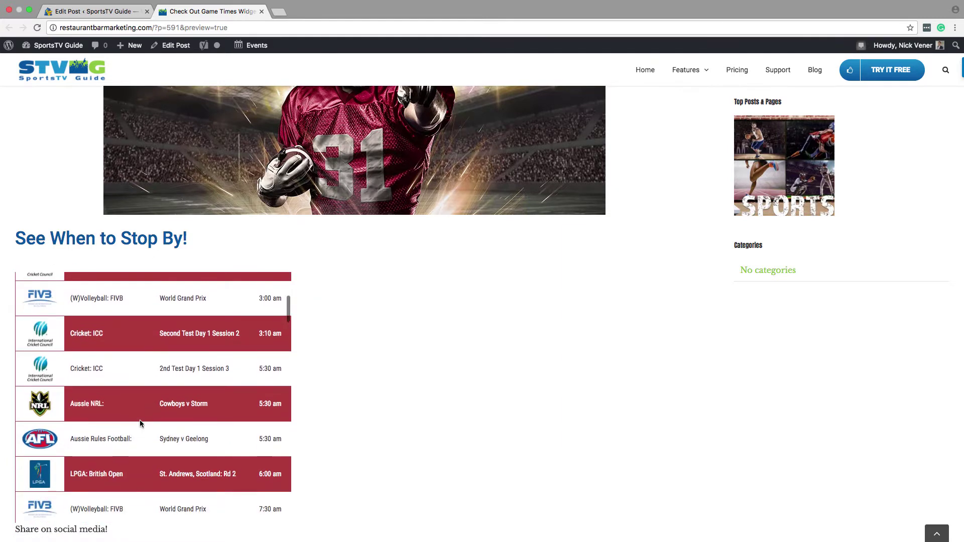
scroll(140, 423, down, 5)
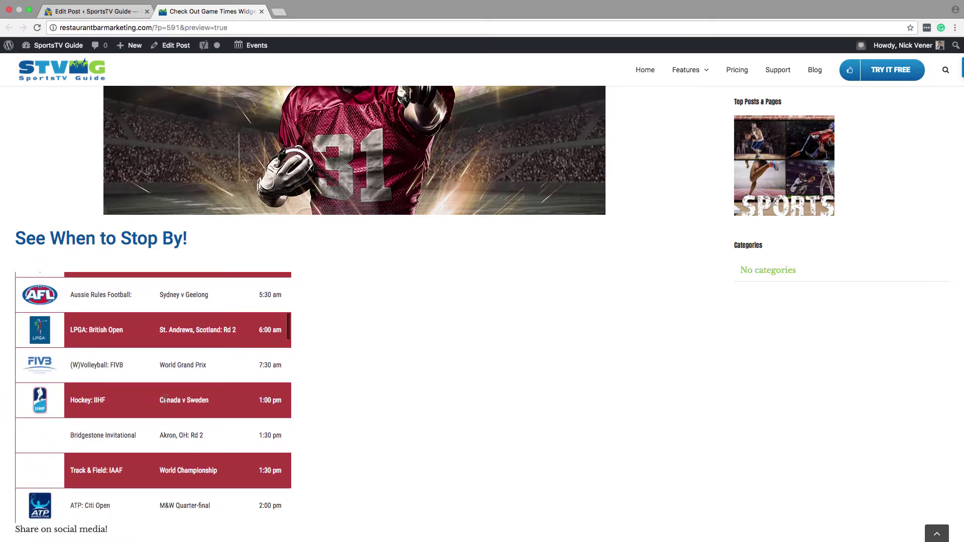
Select the Canada v Sweden matchup text and open the September marketing newsletter email.
drag(160, 400, 179, 401)
drag(179, 401, 209, 408)
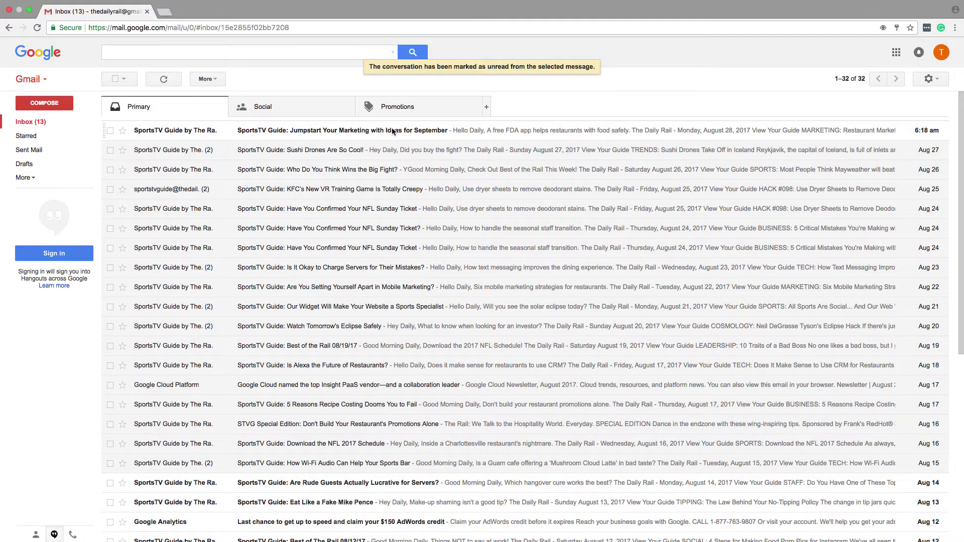
click(394, 132)
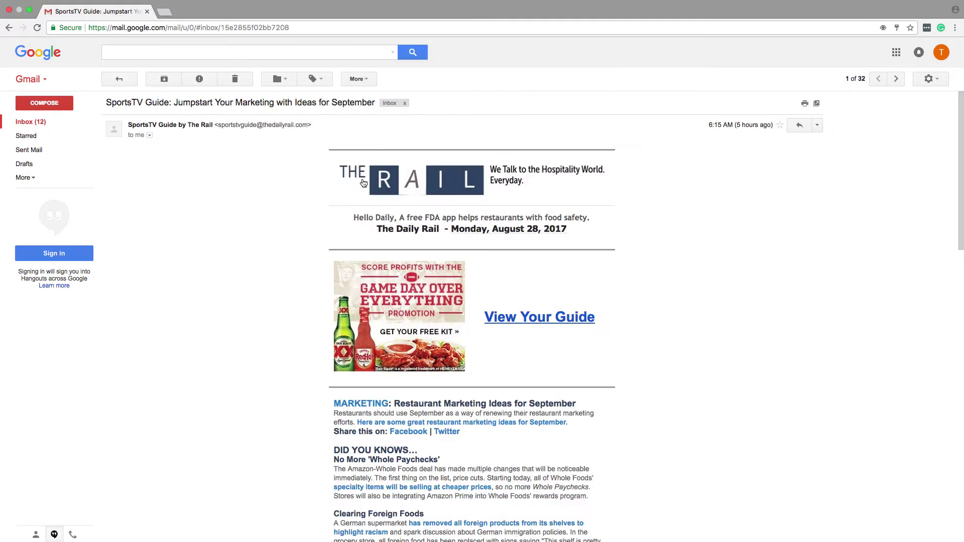
scroll(332, 277, down, 2)
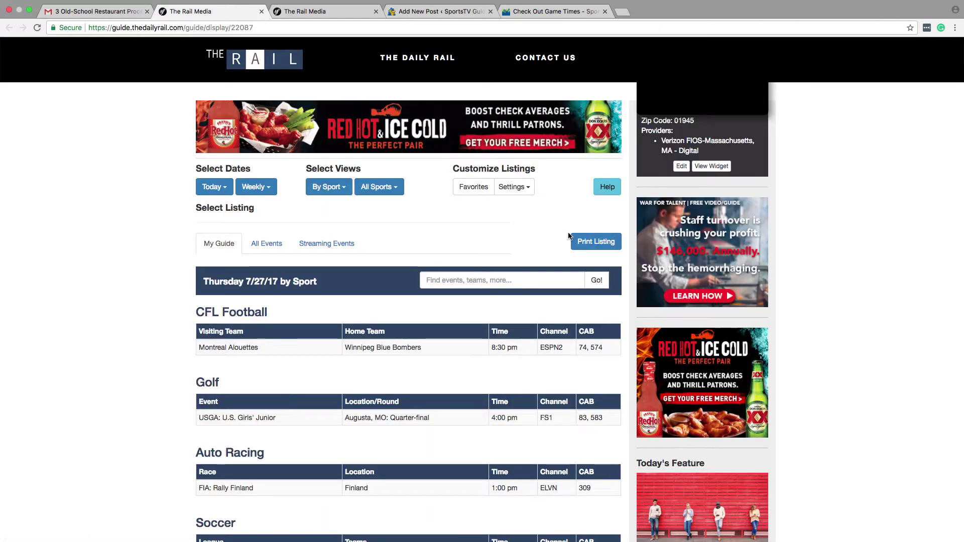
Scroll the guide page to locate the View Widget configuration link.
scroll(569, 236, down, 2)
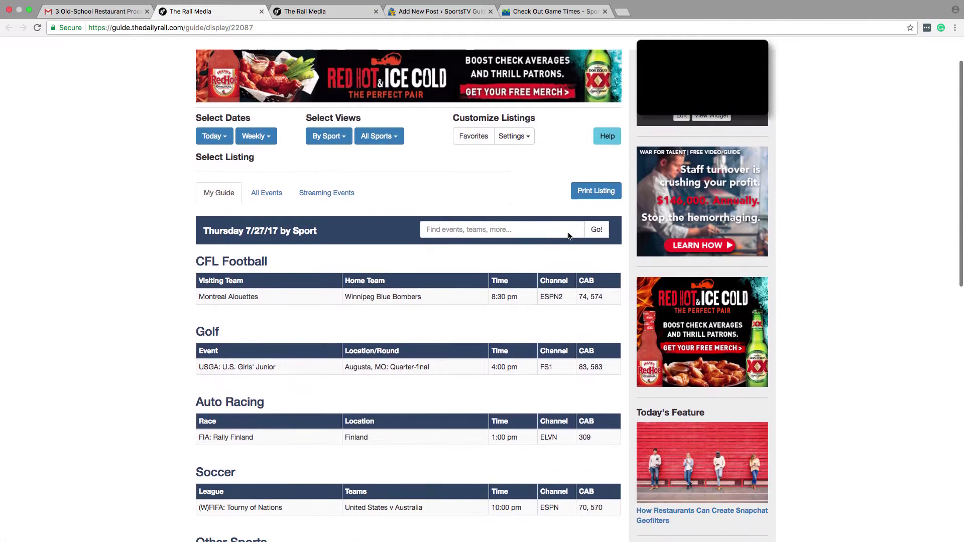
scroll(568, 233, up, 2)
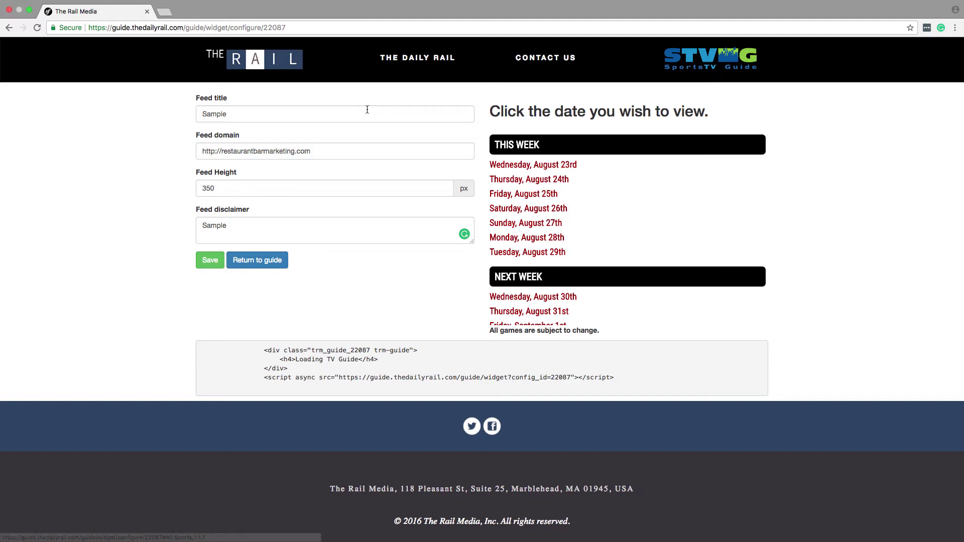
Replace the Sample feed title with 'Click the date you wish to view.'.
click(366, 112)
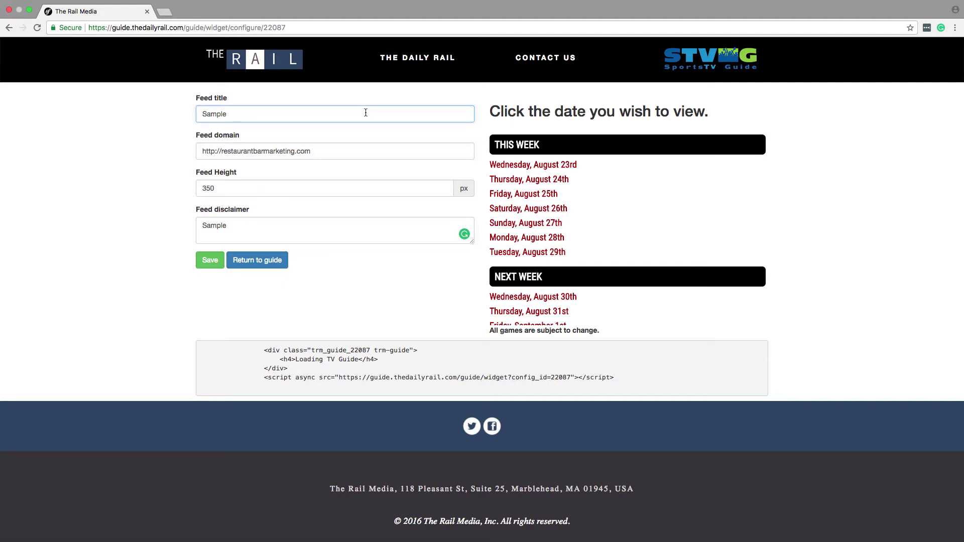
key(BackSpace)
key(BackSpace)
key(BackSpace)
key(BackSpace)
key(BackSpace)
key(BackSpace)
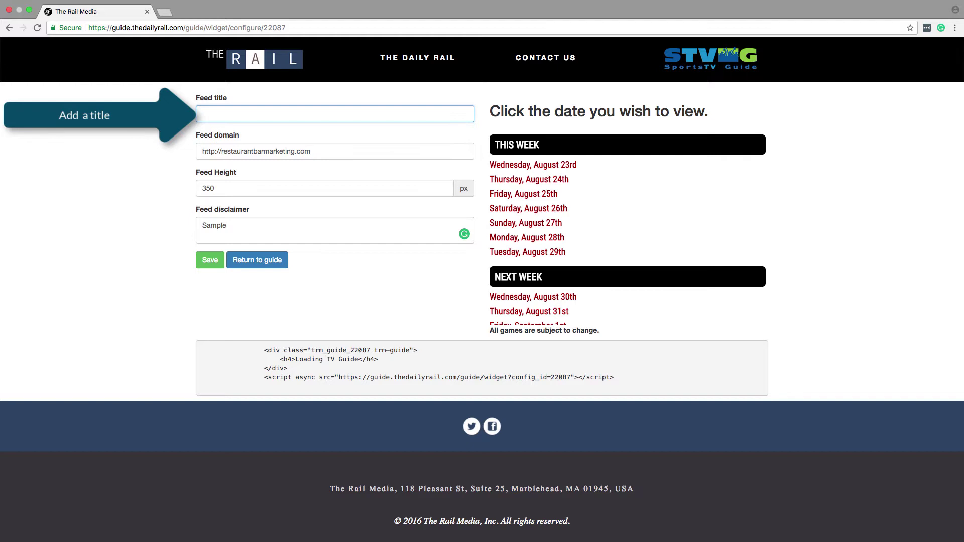
text(Click the )
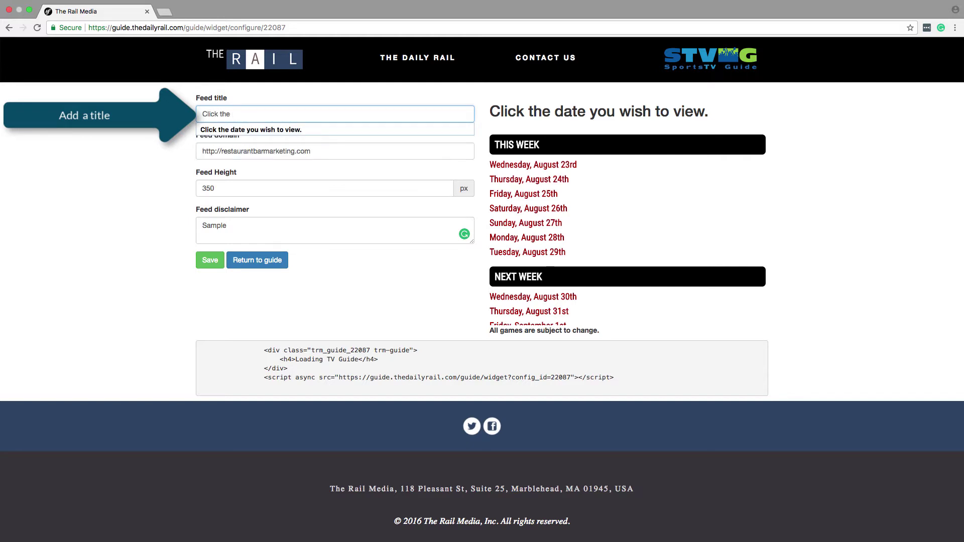
text(date you wish to view.)
Replace the Sample feed disclaimer with 'All games are subject to change.'.
click(291, 223)
key(BackSpace)
key(BackSpace)
key(BackSpace)
key(BackSpace)
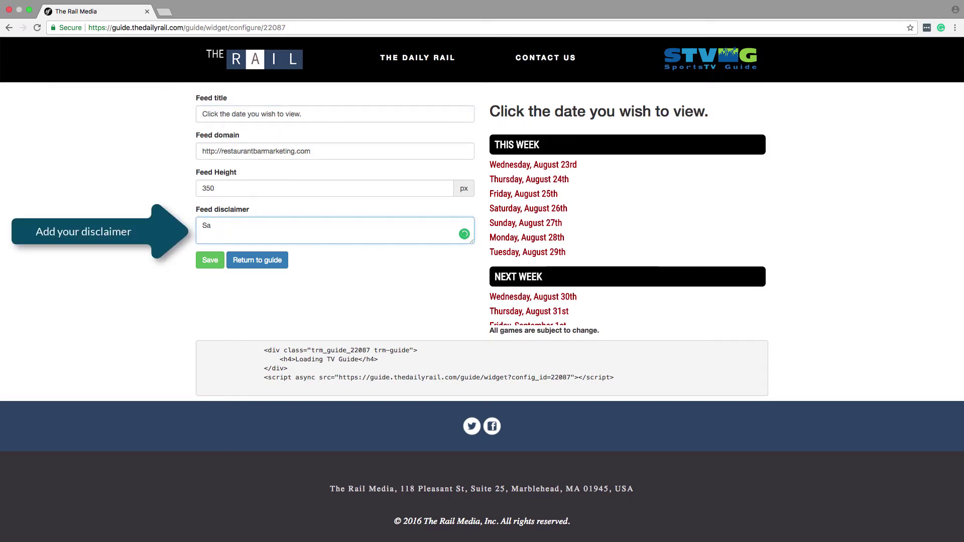
text(All games are subject to change.)
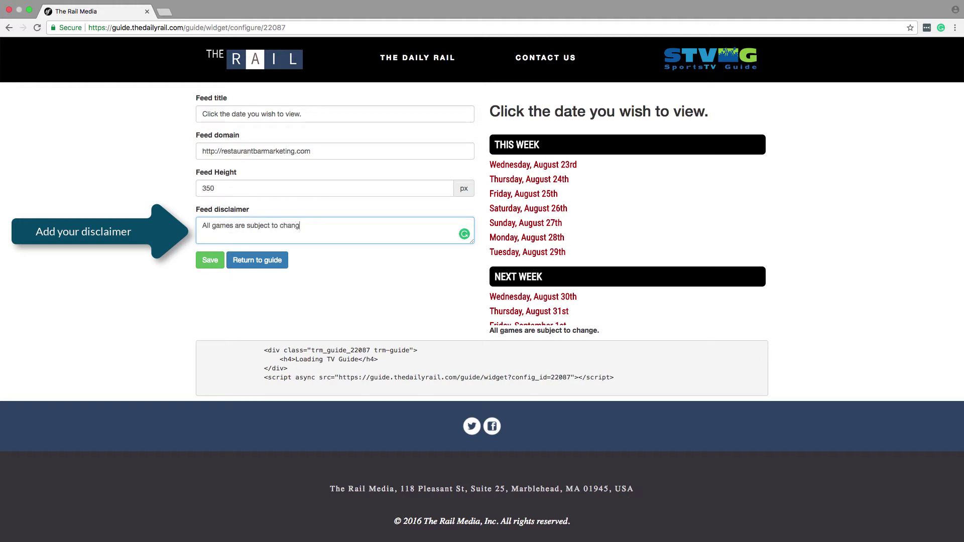
Raise the feed height to 500 px and save the widget settings.
click(444, 188)
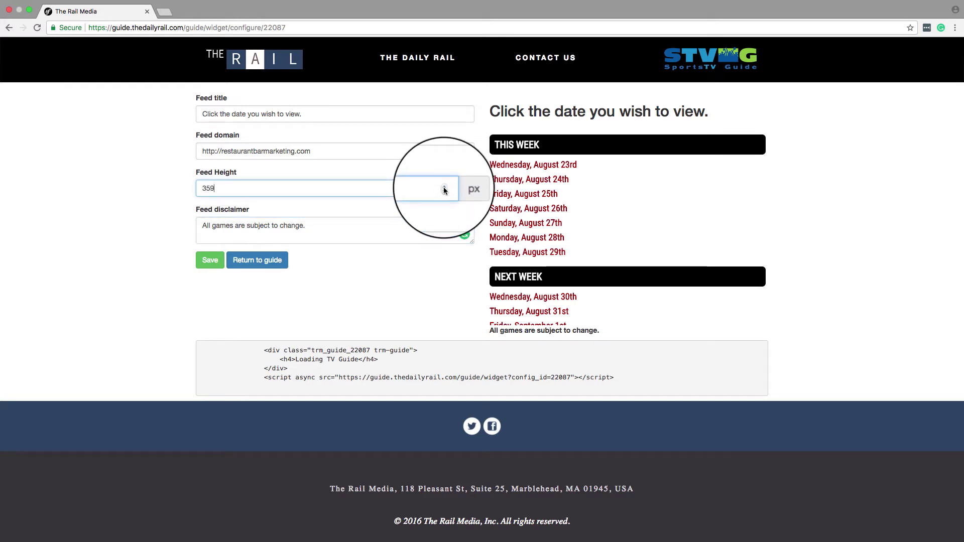
click(445, 188)
click(445, 187)
click(444, 188)
click(444, 188)
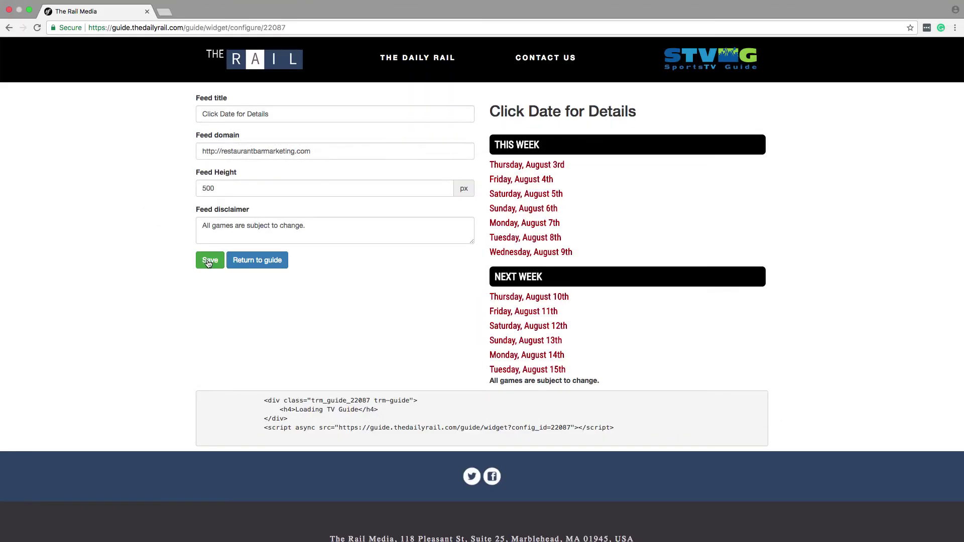
click(209, 262)
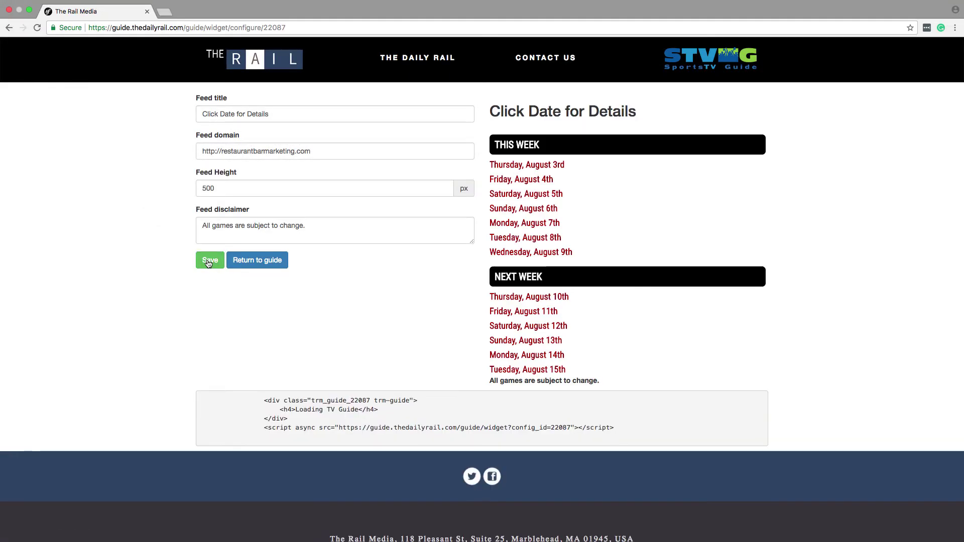
Select the whole widget embed code snippet below the preview and copy it.
scroll(209, 262, down, 3)
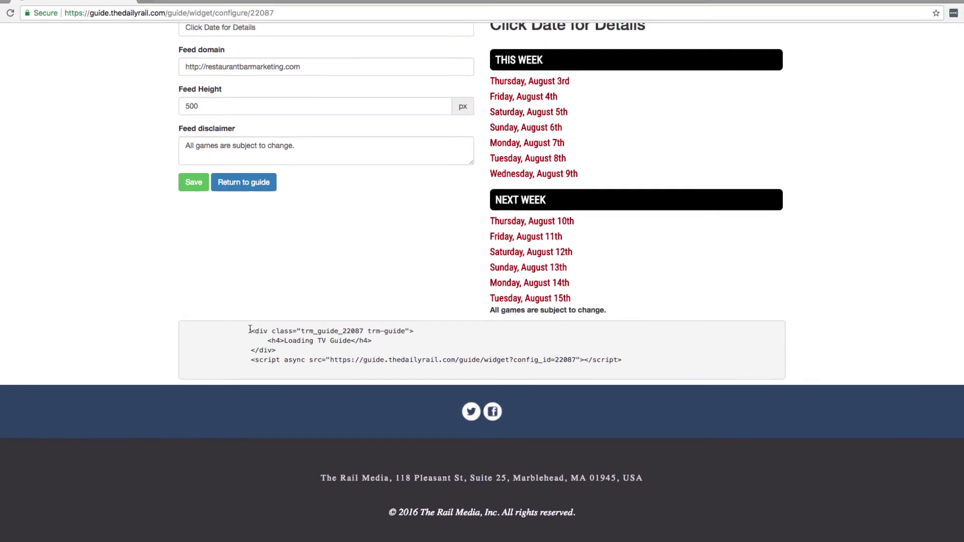
drag(249, 330, 579, 366)
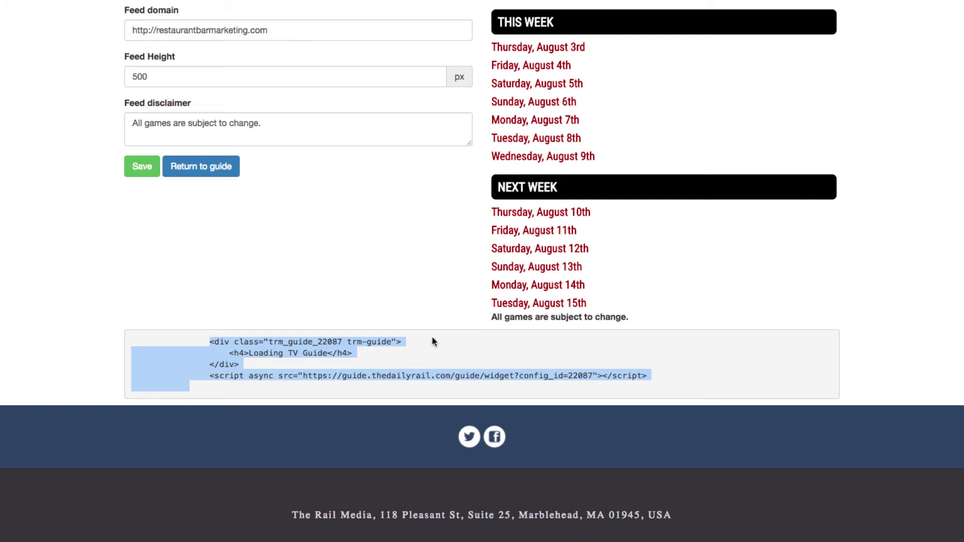
right_click(303, 345)
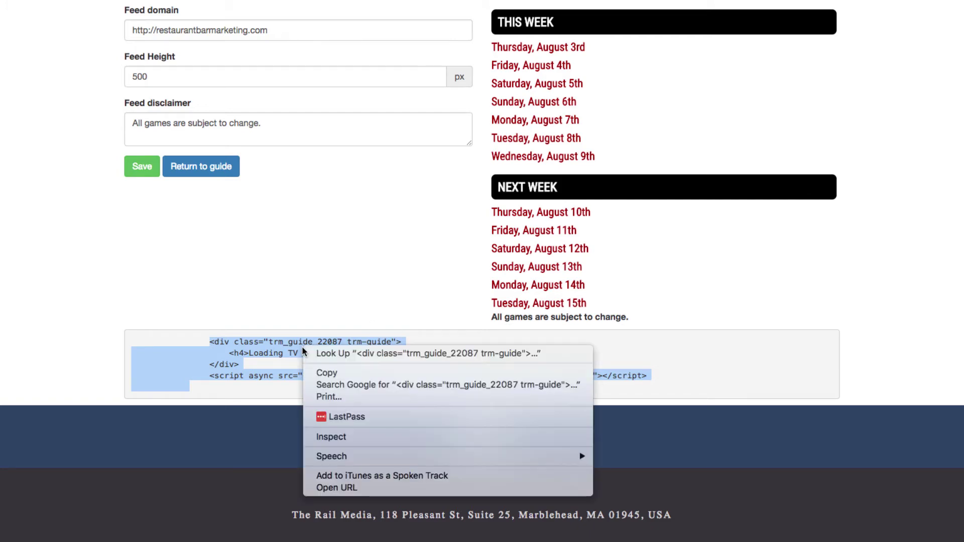
click(324, 372)
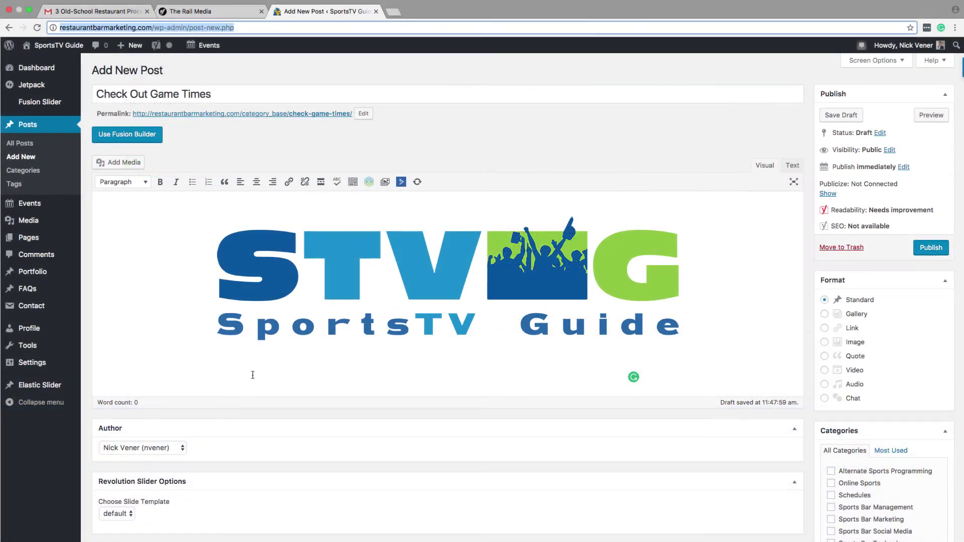
Paste the embed code in Text view below the SportsTV Guide logo, then return to Visual view.
click(254, 374)
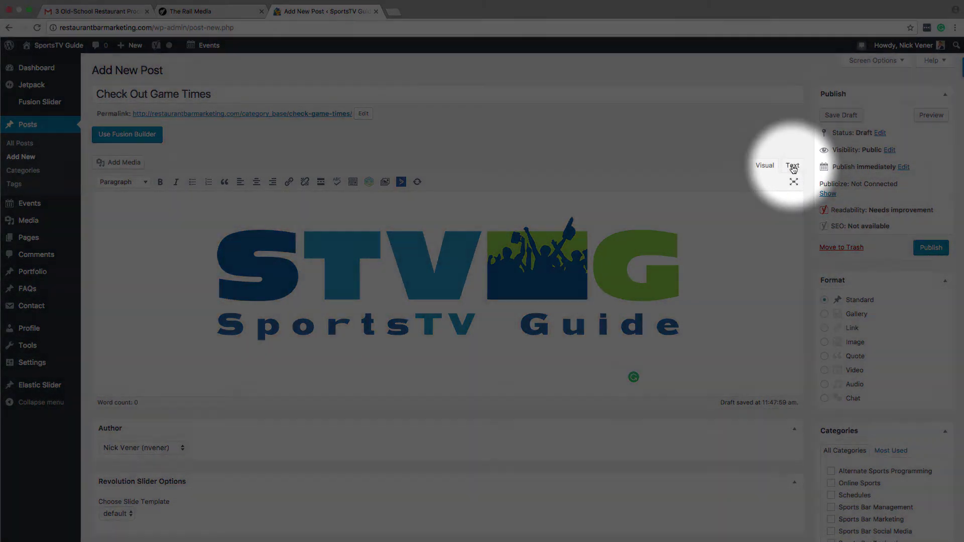
click(792, 166)
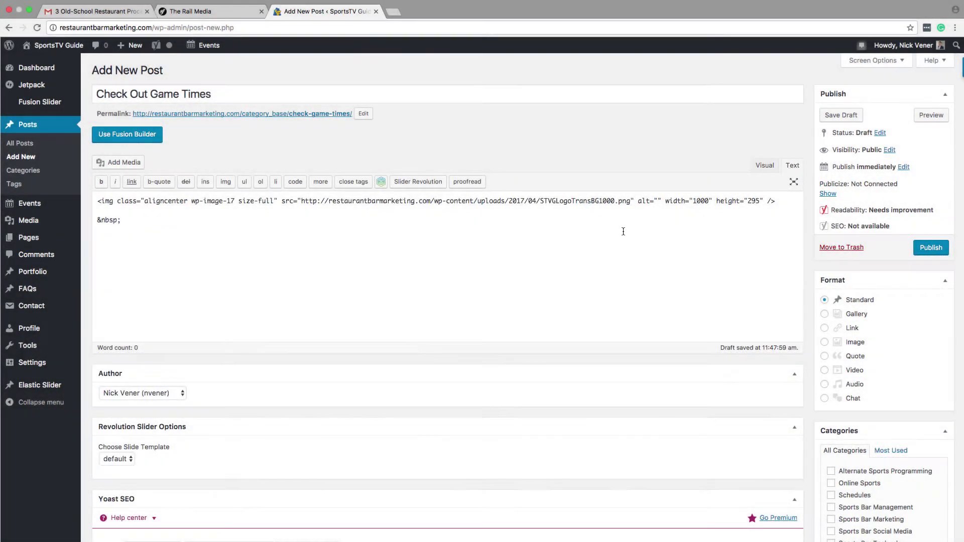
key(Return)
key(super+v)
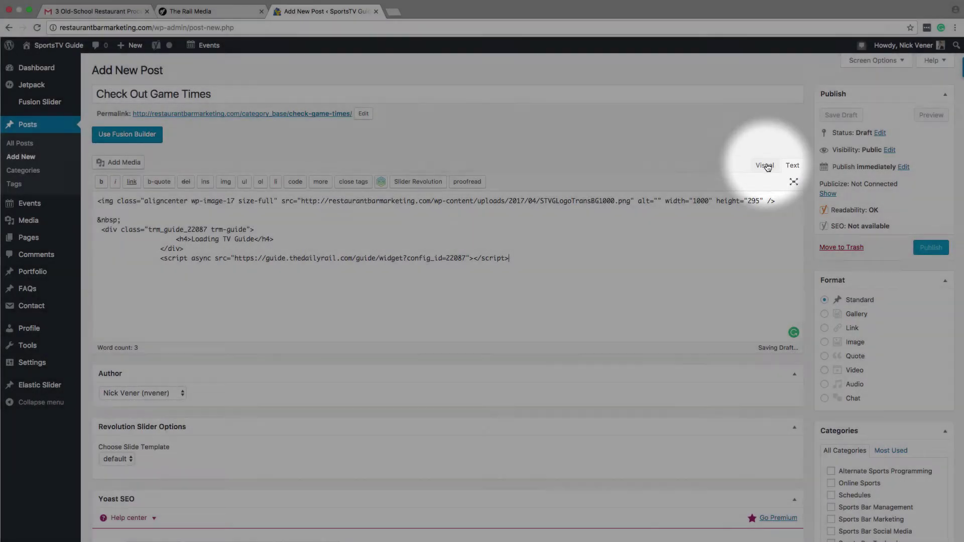
click(765, 166)
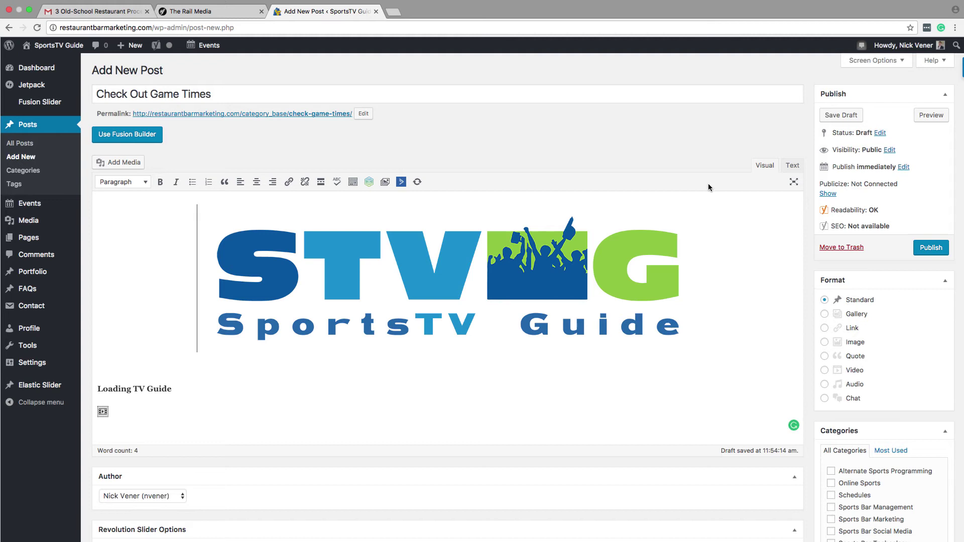
Preview the post and expand Friday, August 4th in the schedule widget.
click(928, 118)
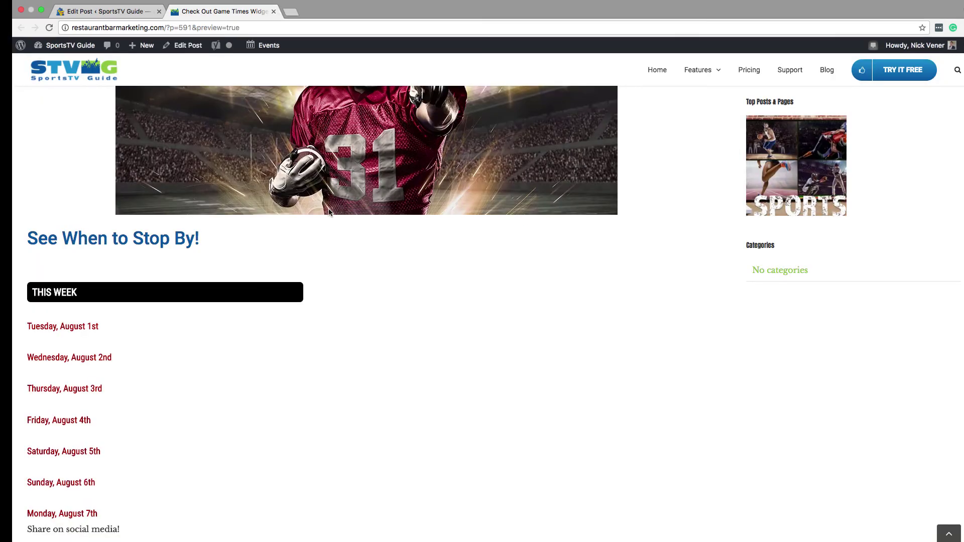
scroll(205, 274, down, 2)
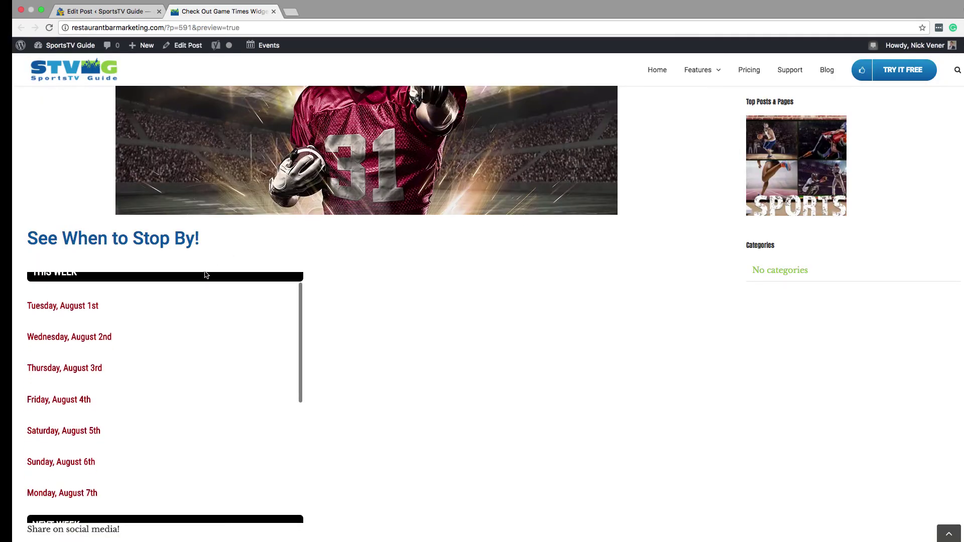
scroll(178, 307, down, 3)
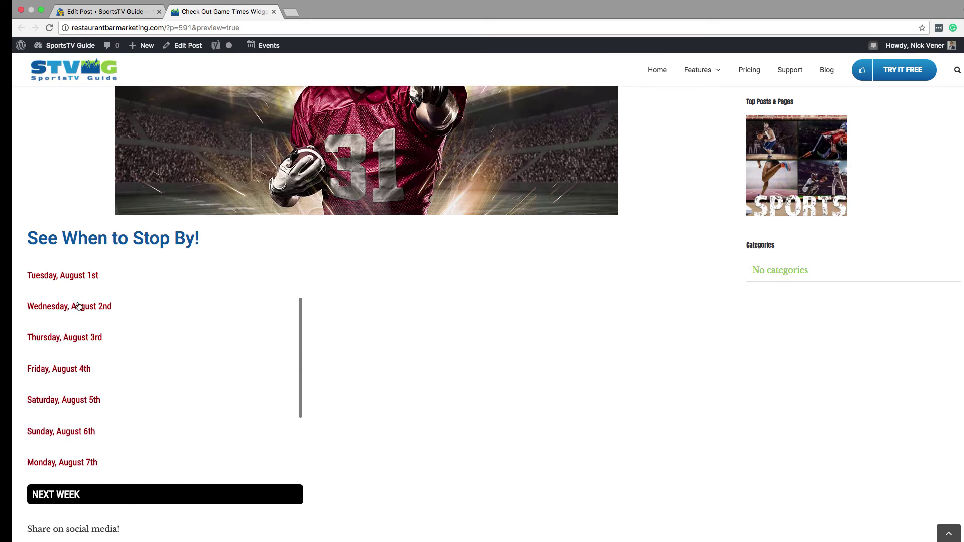
click(66, 370)
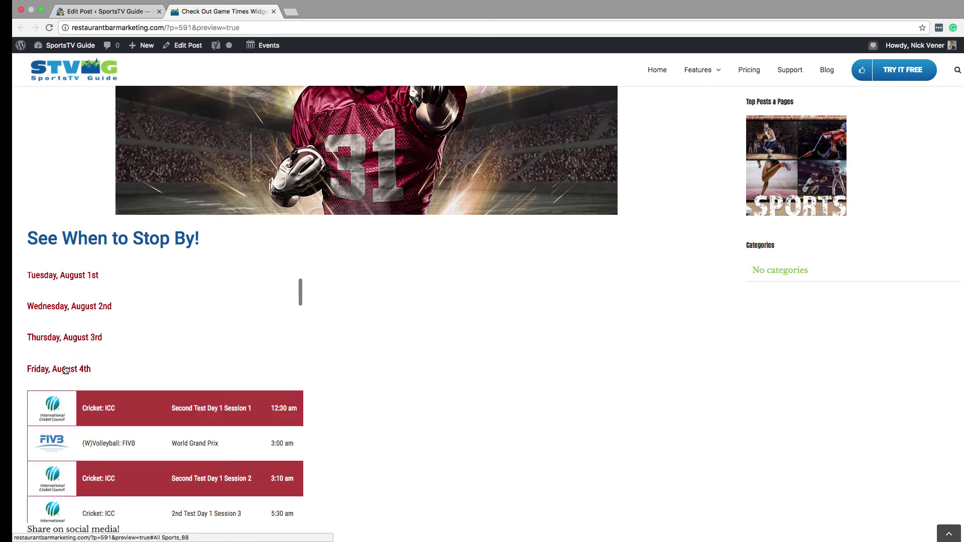
Scroll through Friday's games, then copy the live widget-install page's web address.
scroll(151, 420, down, 3)
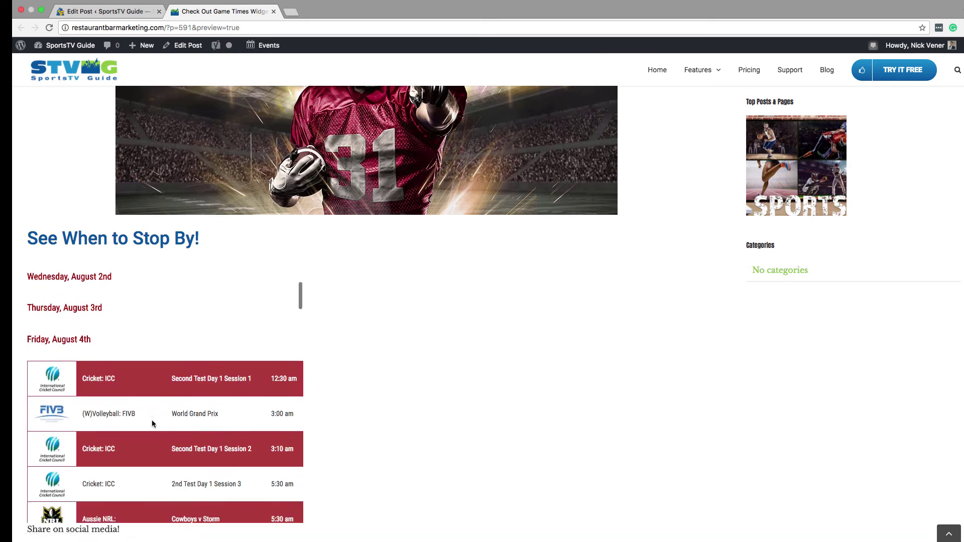
scroll(153, 423, down, 8)
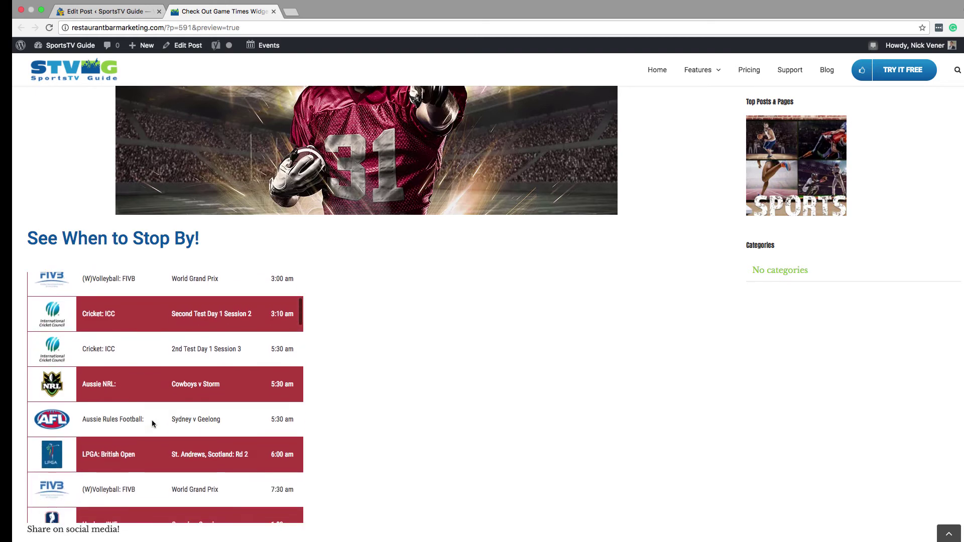
scroll(153, 423, down, 5)
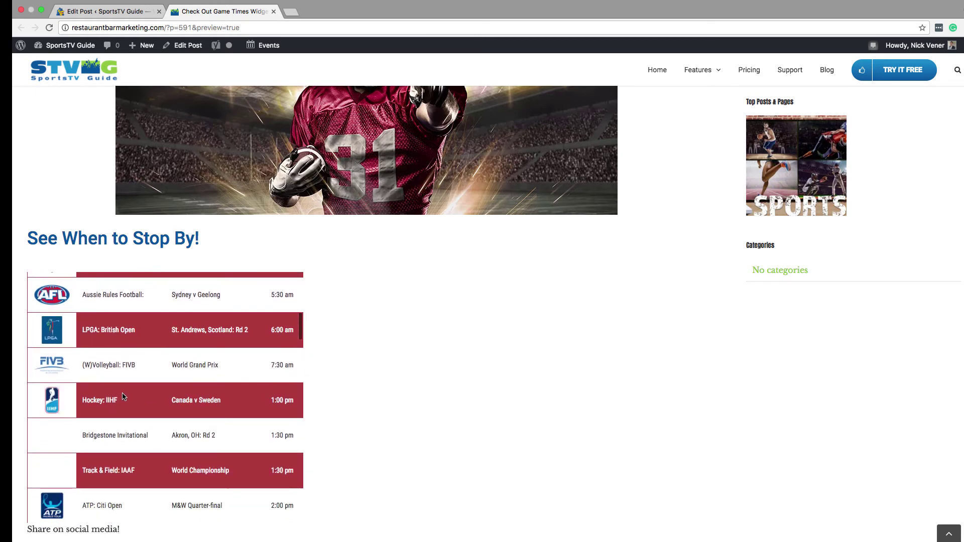
double_click(175, 401)
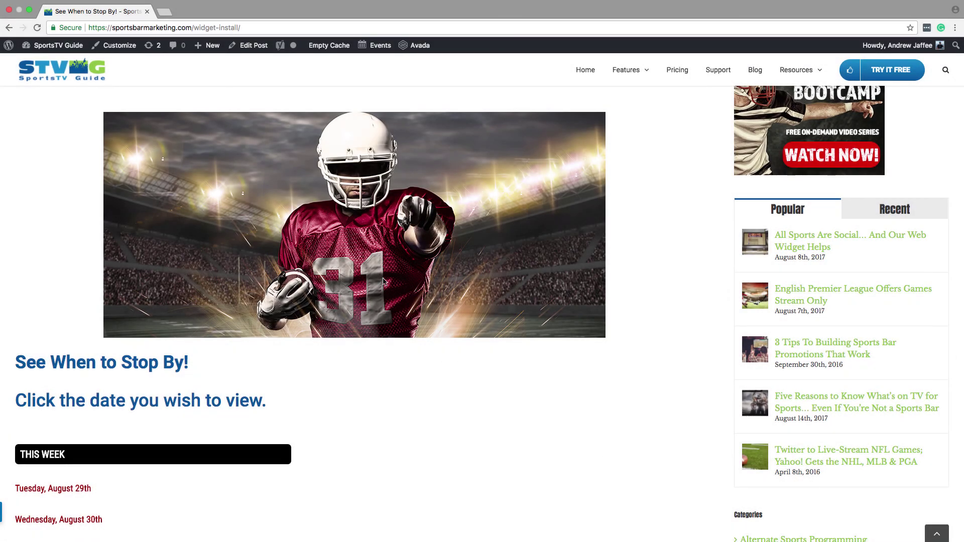
click(259, 29)
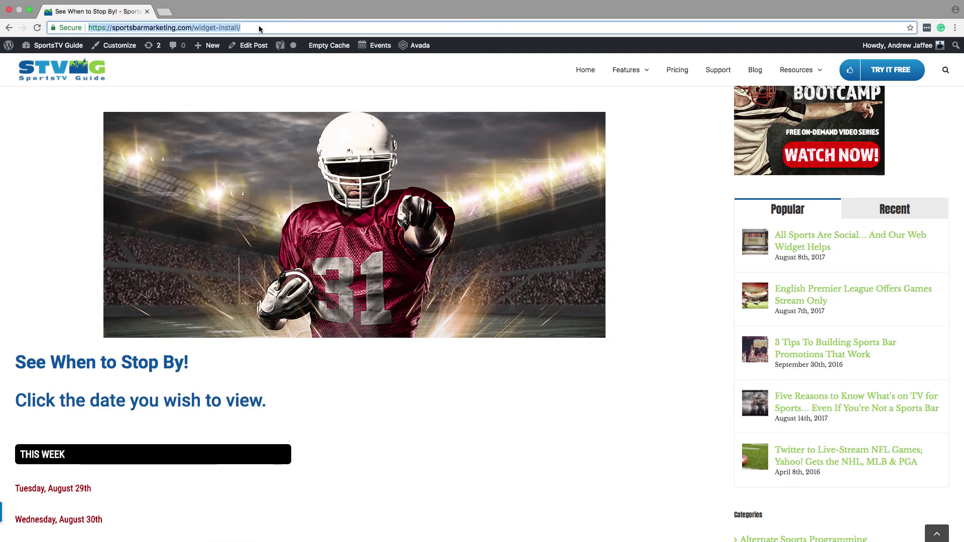
right_click(260, 28)
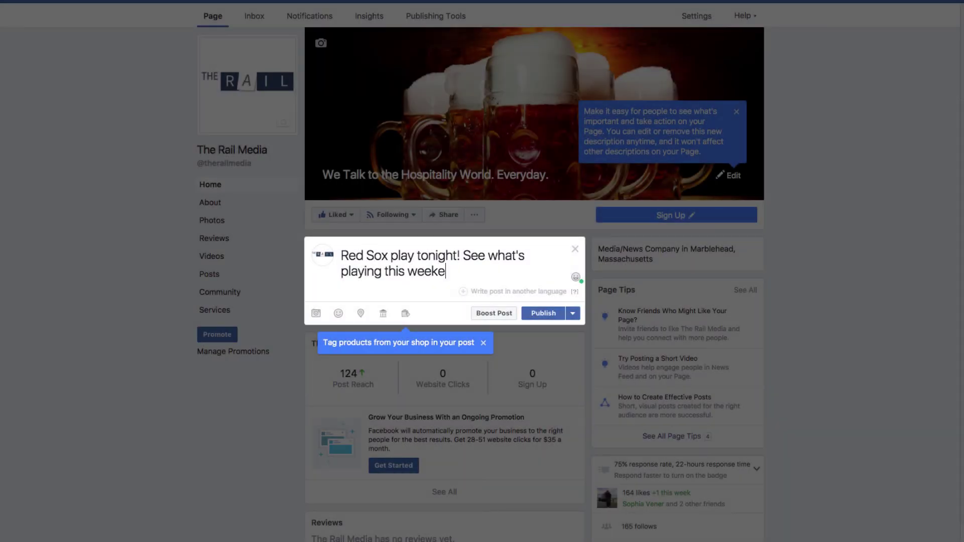
Finish the sentence with 'weekend.' and paste the widget-install link on a new line.
text(nd.)
key(Return)
right_click(353, 290)
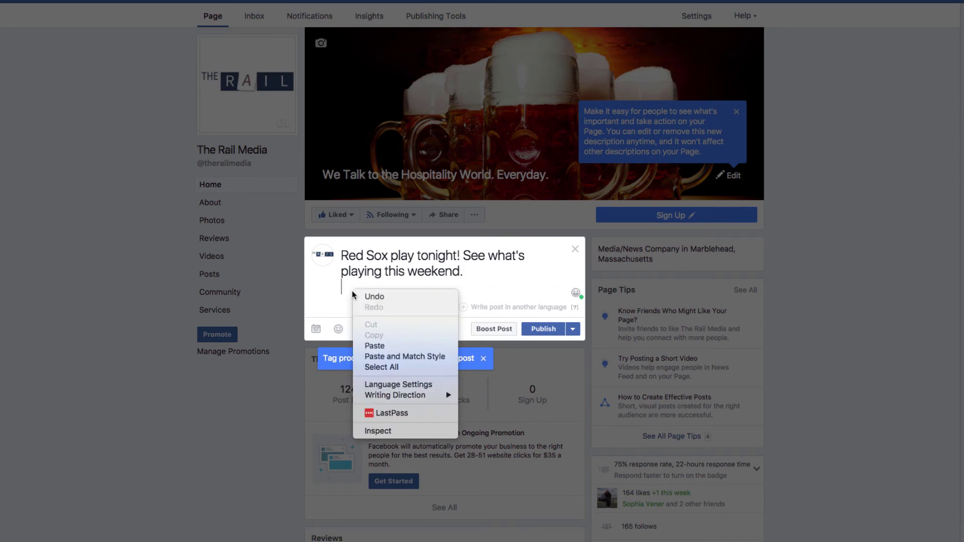
click(378, 346)
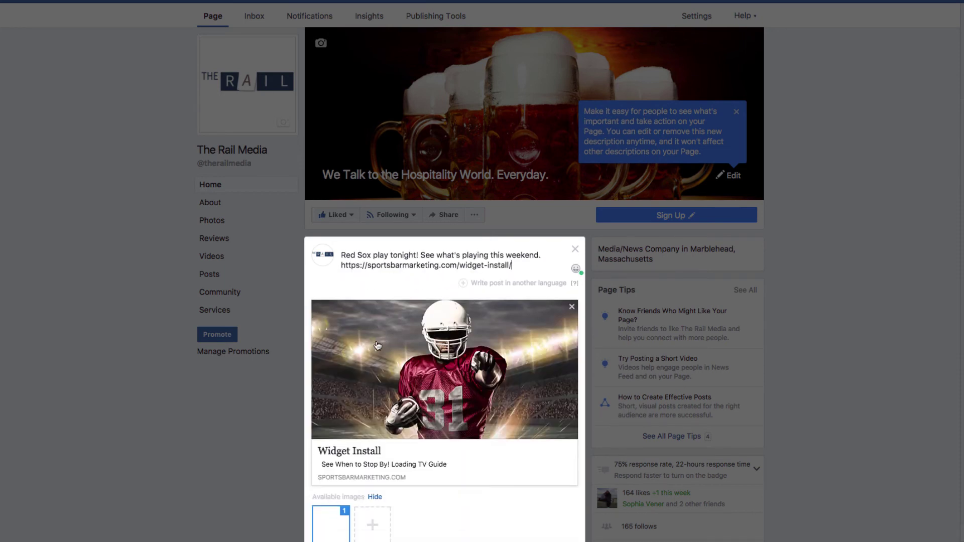
scroll(377, 346, down, 2)
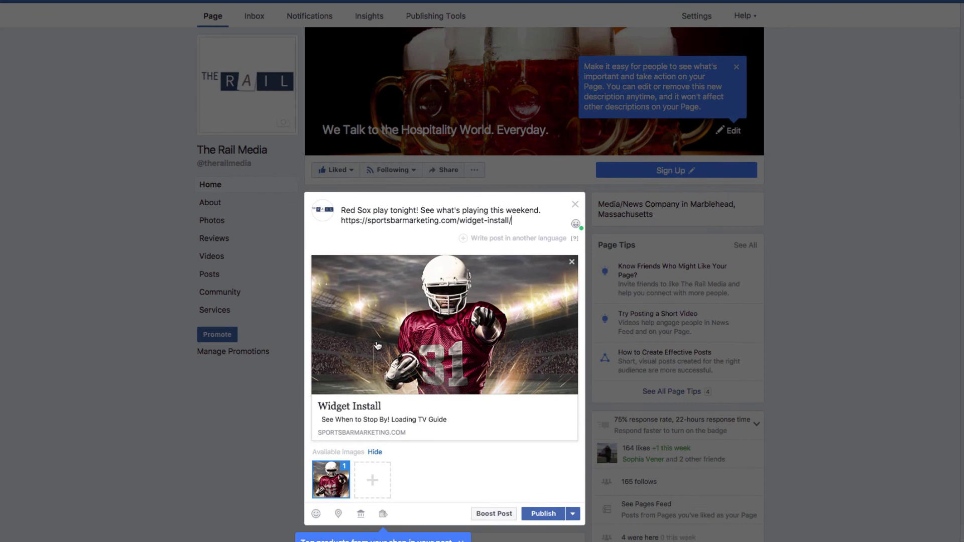